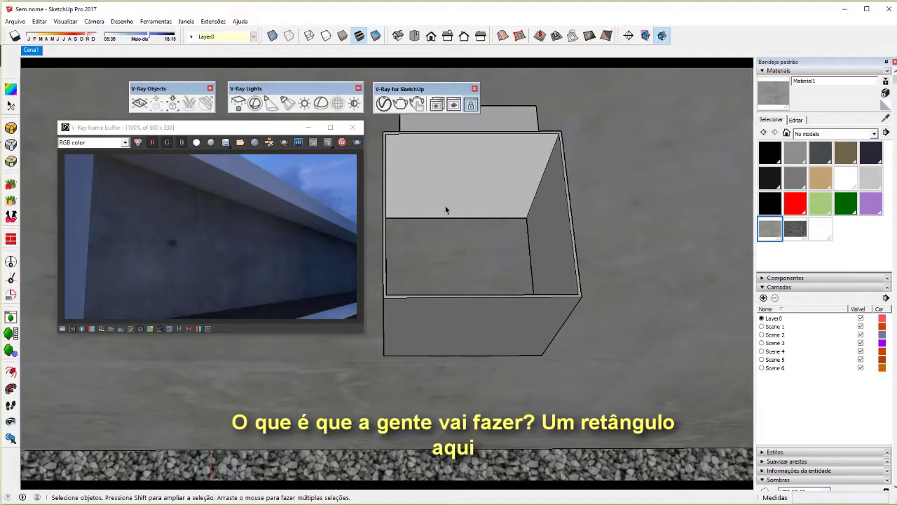
Cap the box top with a rectangle drawn corner to corner
key("r")
left_click(384, 132)
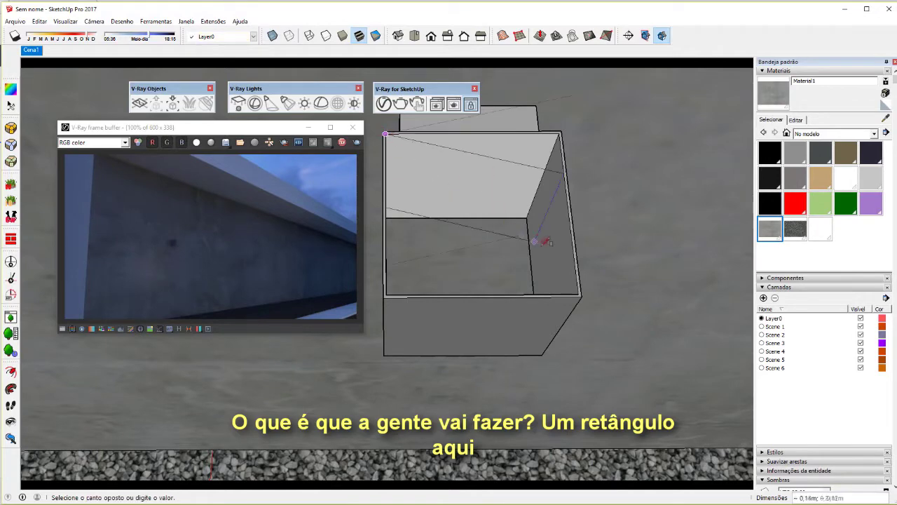
left_click(580, 294)
key("space")
left_click(505, 241)
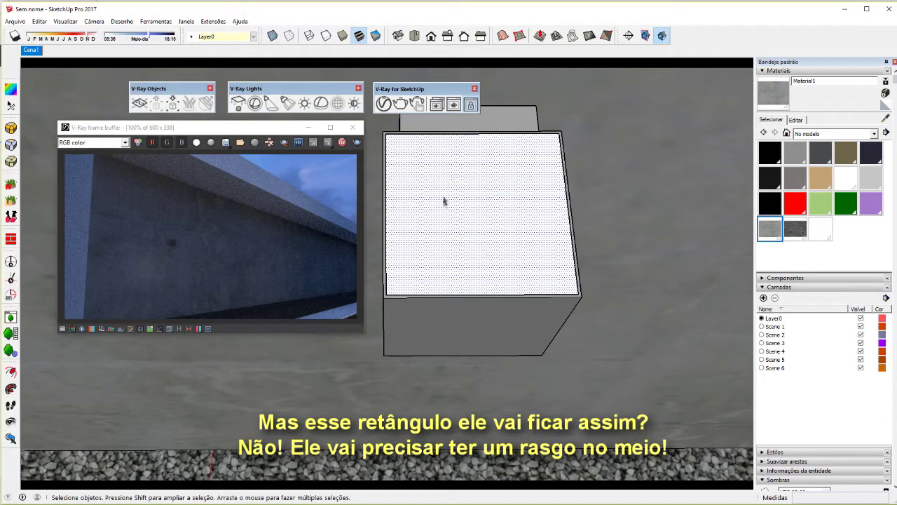
Draw a line across the top and copy it 0.01m aside to form the slot
key("l")
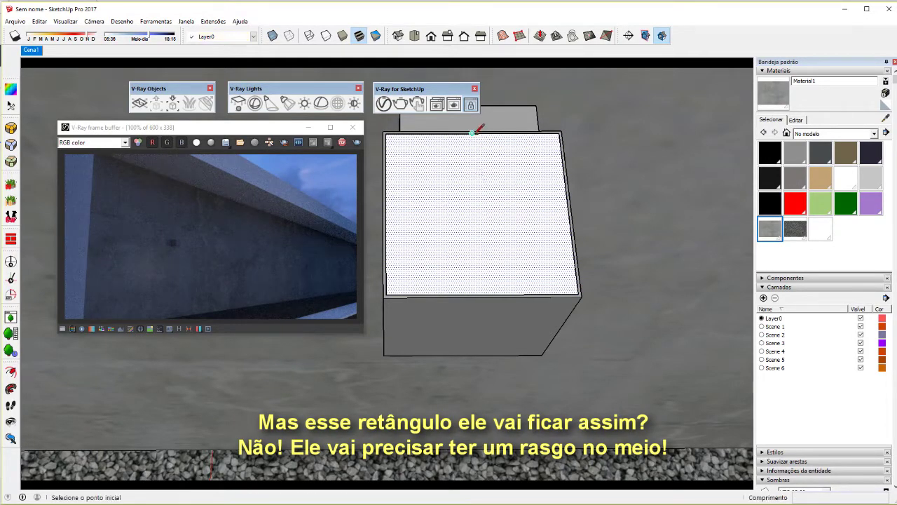
left_click(474, 132)
left_click(477, 295)
key("m")
key("ctrl")
left_click(492, 256)
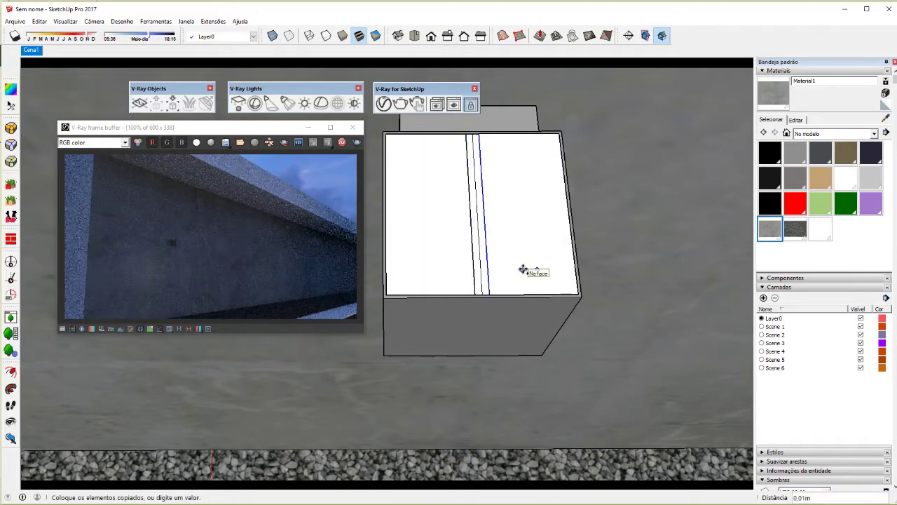
left_click(523, 270)
key("space")
mouse_move(432, 257)
middle_mouse_down()
mouse_move(532, 86)
mouse_move(540, 211)
mouse_move(554, 186)
middle_mouse_up()
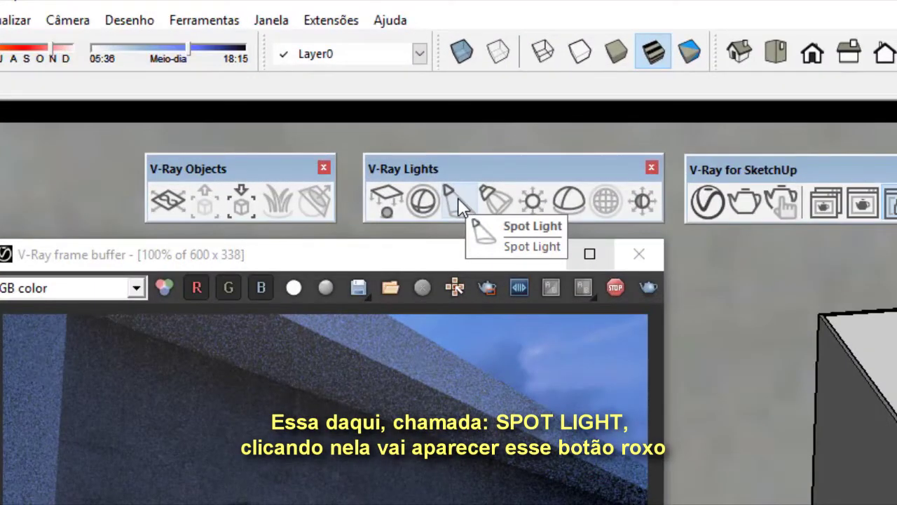
Place a V-Ray spot light at the box's bottom corner and move it 0.08m down
left_click(457, 197)
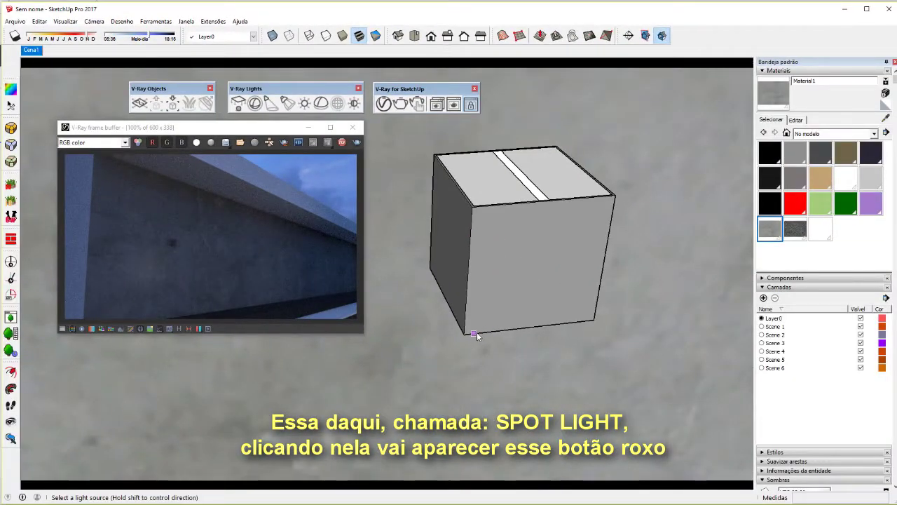
mouse_move(476, 333)
middle_mouse_down()
mouse_move(523, 319)
mouse_move(517, 353)
mouse_move(509, 312)
middle_mouse_up()
left_click(484, 331)
left_click(507, 312)
key("m")
left_click(631, 238)
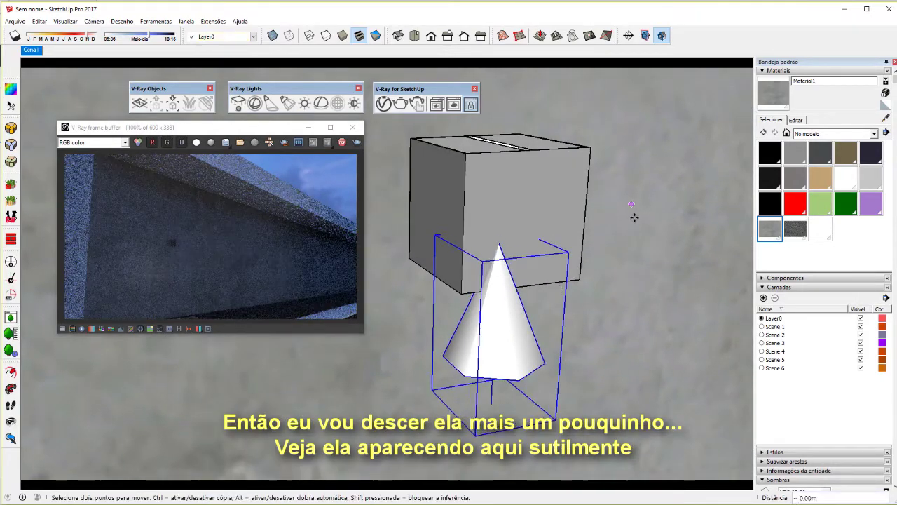
left_click(633, 251)
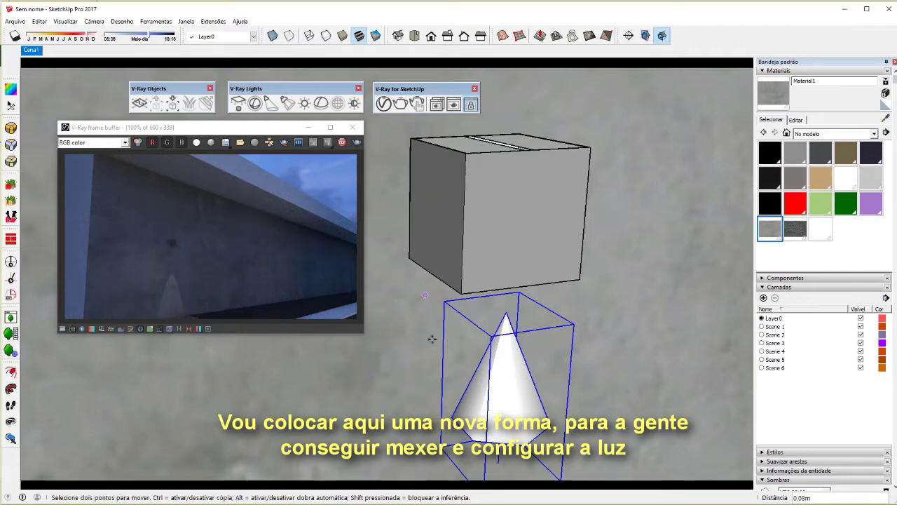
Turn on X-ray view and move the spot light cone up inside the box
left_click(273, 36)
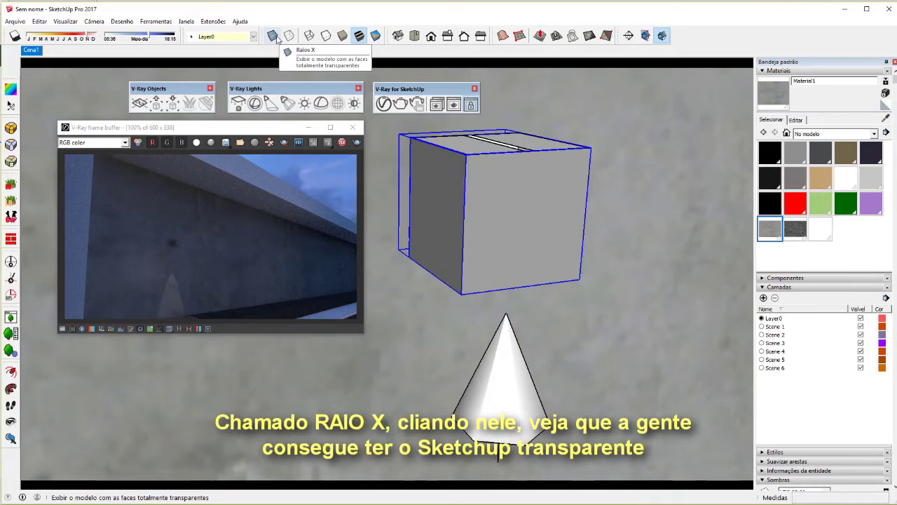
left_click(275, 37)
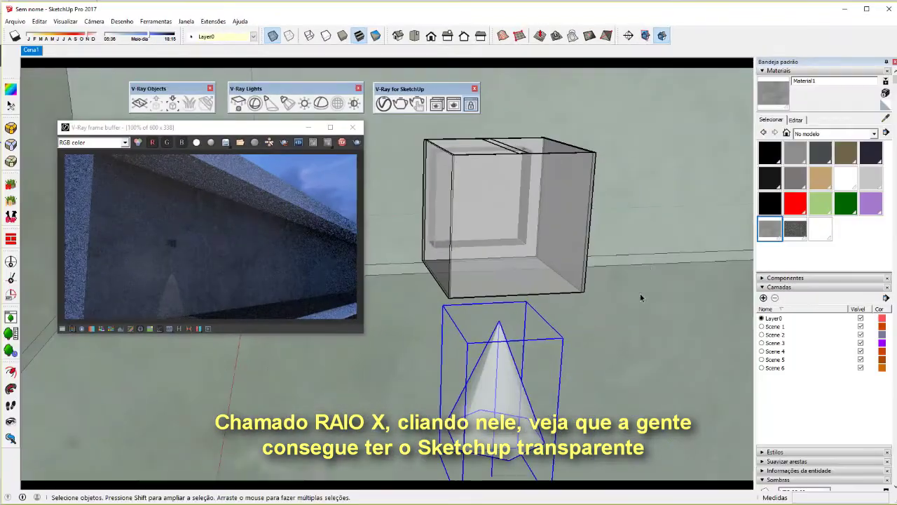
left_click(645, 257)
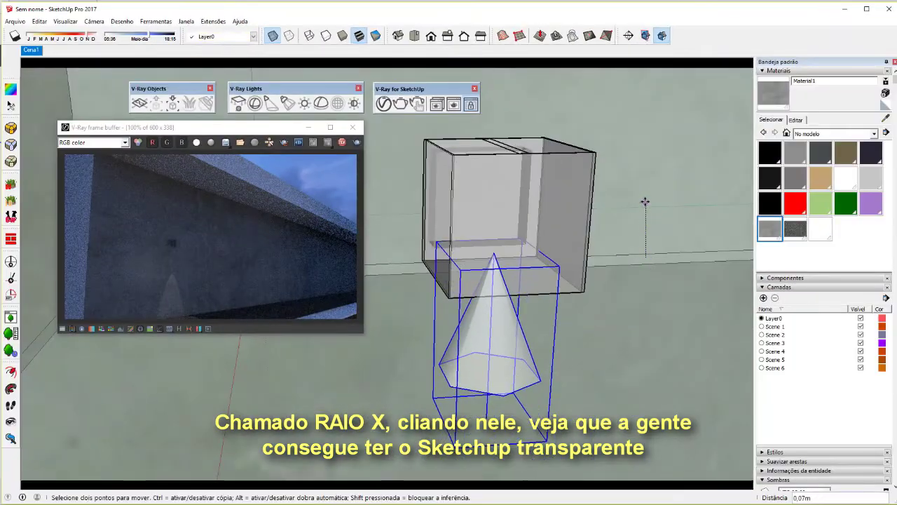
left_click(645, 175)
middle_click_drag(645, 175, 491, 231)
scroll(491, 231, "down", 3)
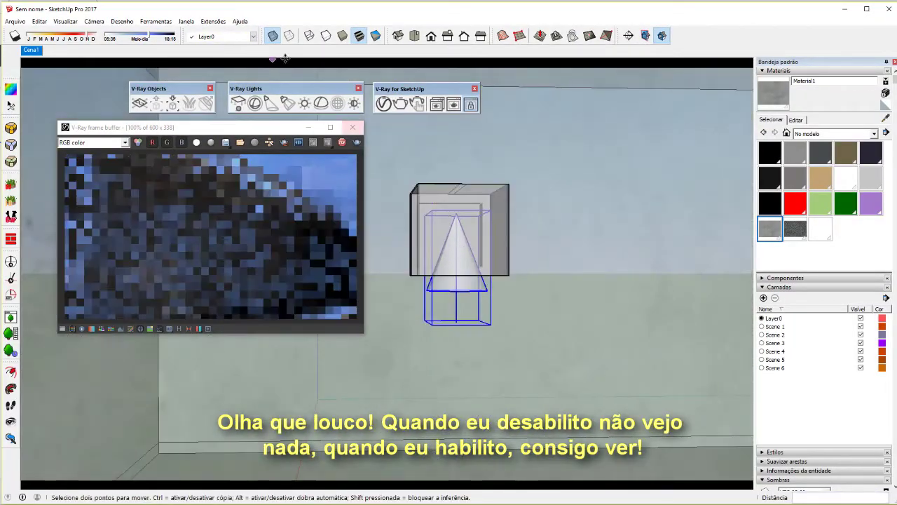
left_click(272, 38)
left_click(272, 37)
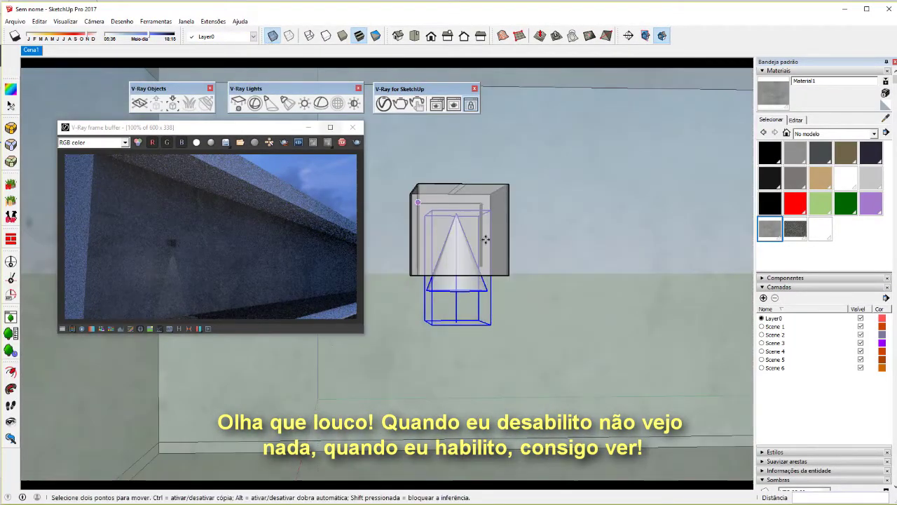
Set the spot light's intensity to 300 in the V-Ray Asset Editor
left_click(384, 104)
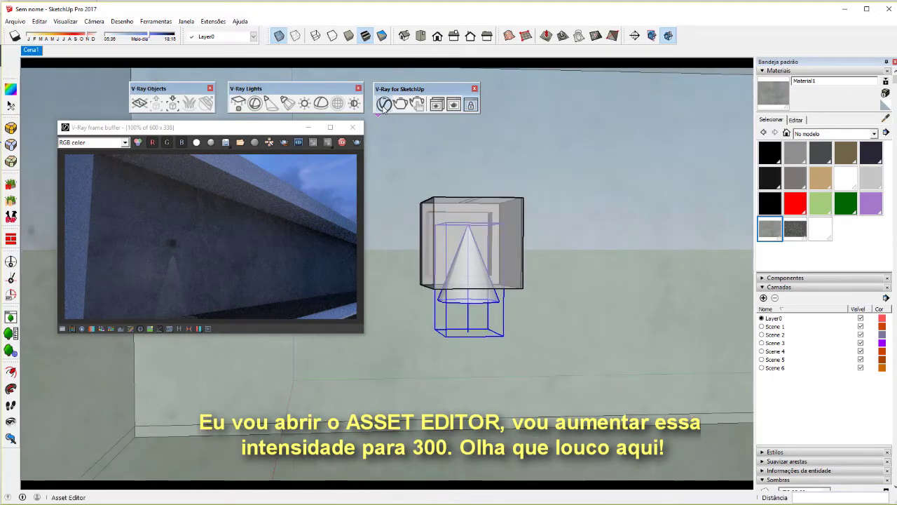
left_click_drag(371, 73, 682, 108)
type("300")
key("Return")
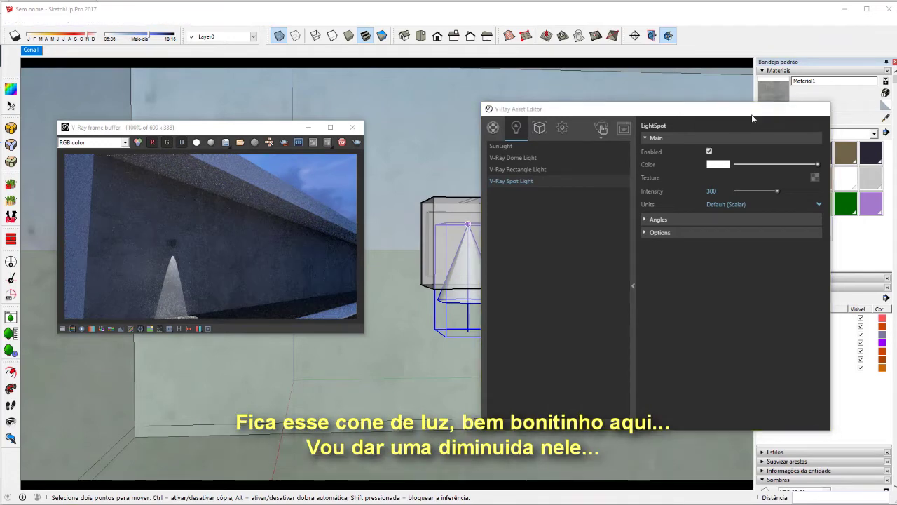
left_click(819, 108)
Scale the spot light cone down to fit inside the box
key("s")
left_click_drag(502, 335, 464, 264)
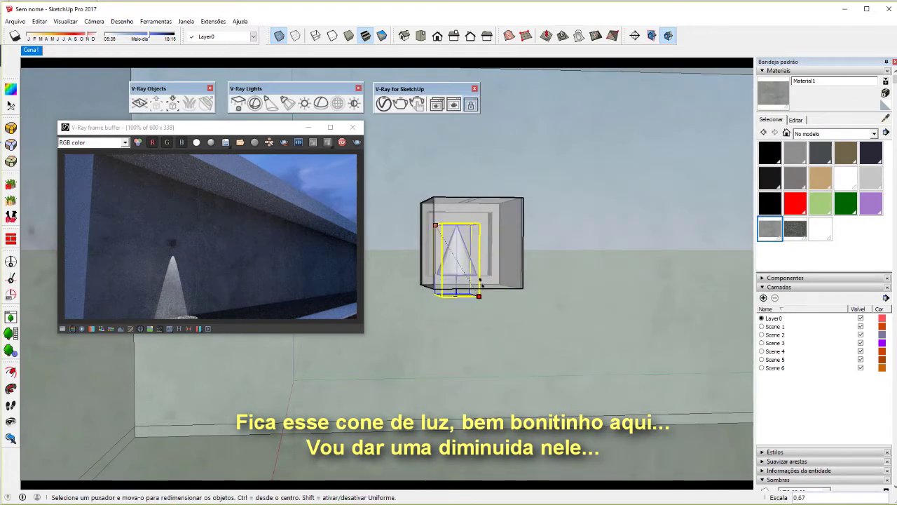
scroll(464, 264, "up", 3)
Copy the spot light to a position below the original
key("m")
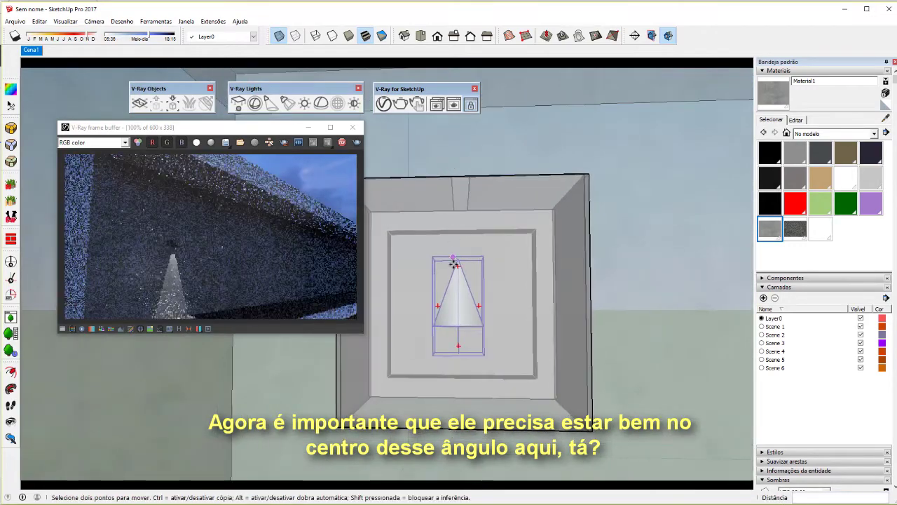
left_click(457, 262)
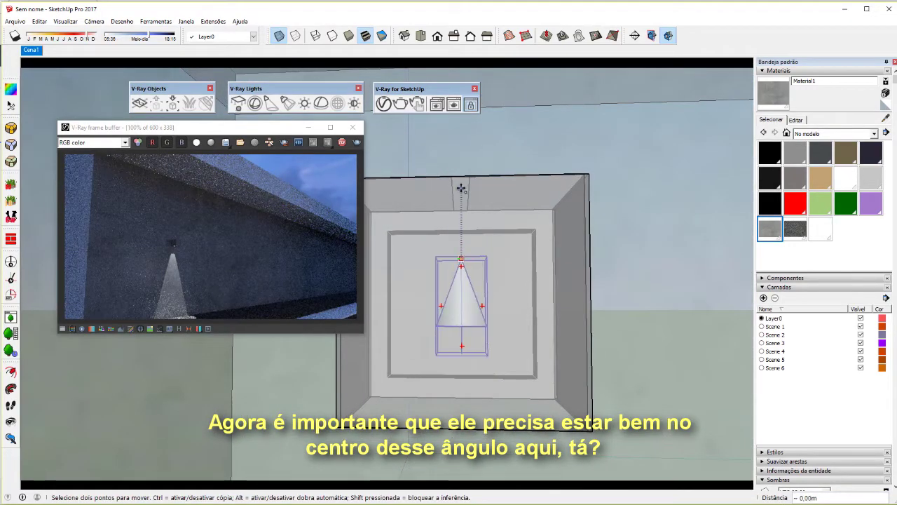
scroll(460, 175, "up", 2)
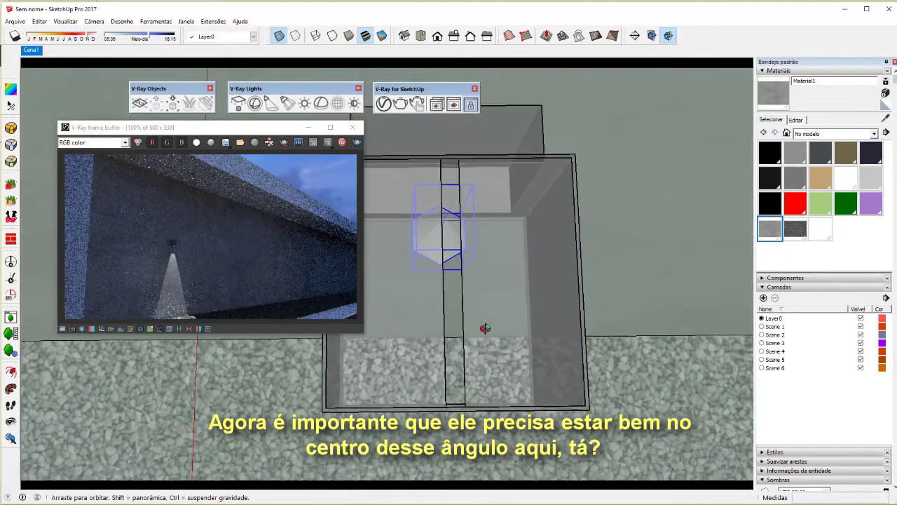
scroll(490, 322, "down", 3)
key("ctrl")
left_click(531, 341)
key("space")
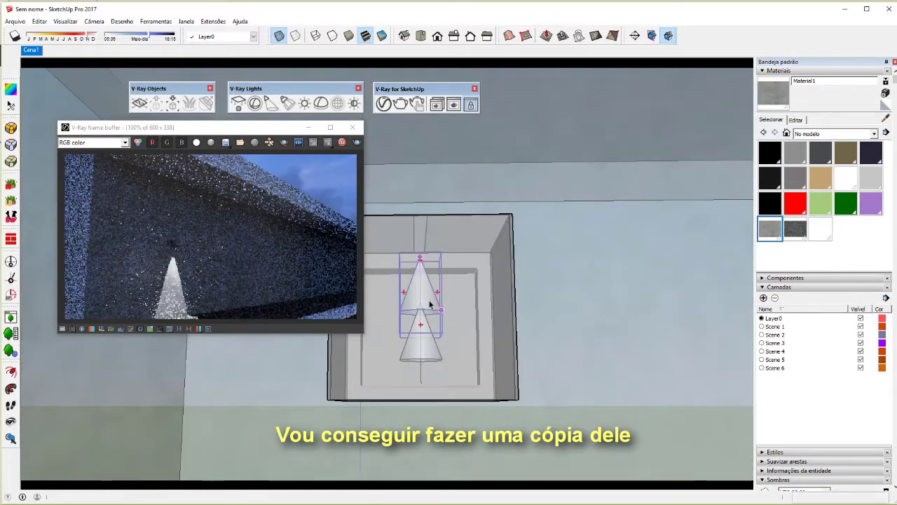
Rotate the copied cone -90° so it shines upward
key("q")
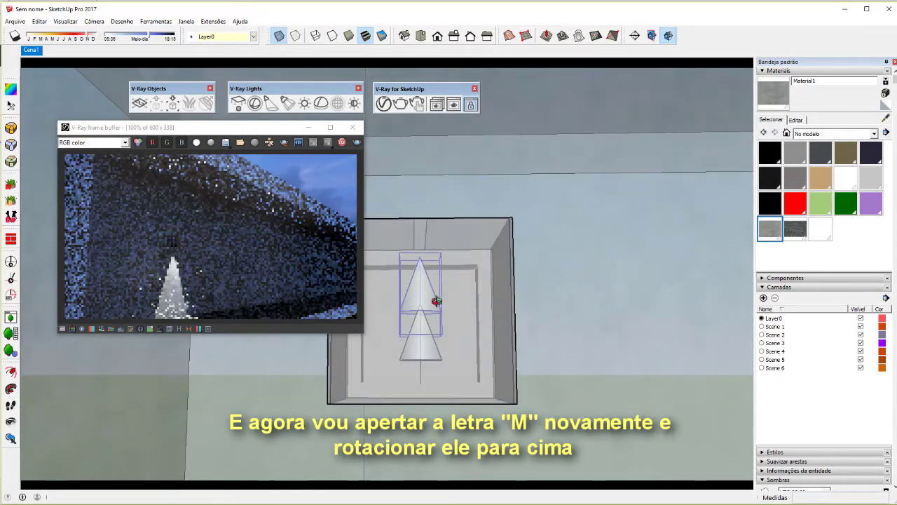
key("m")
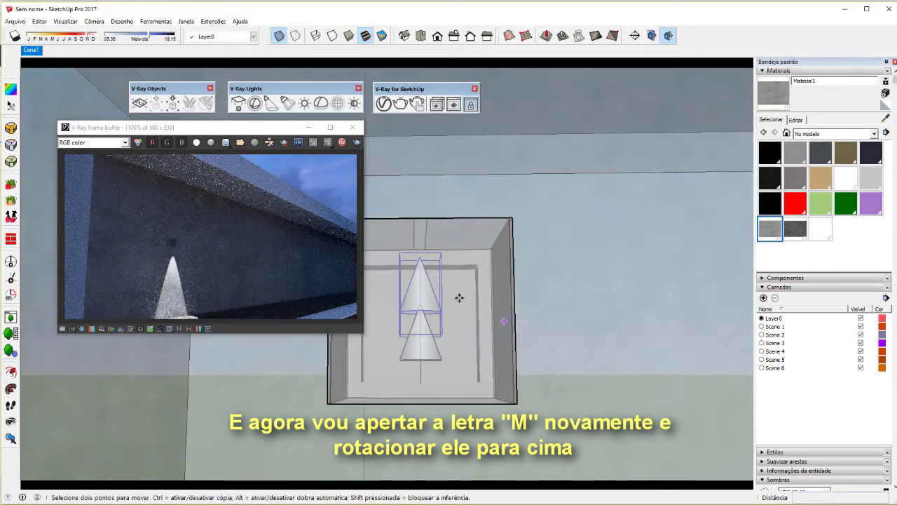
left_click(421, 261)
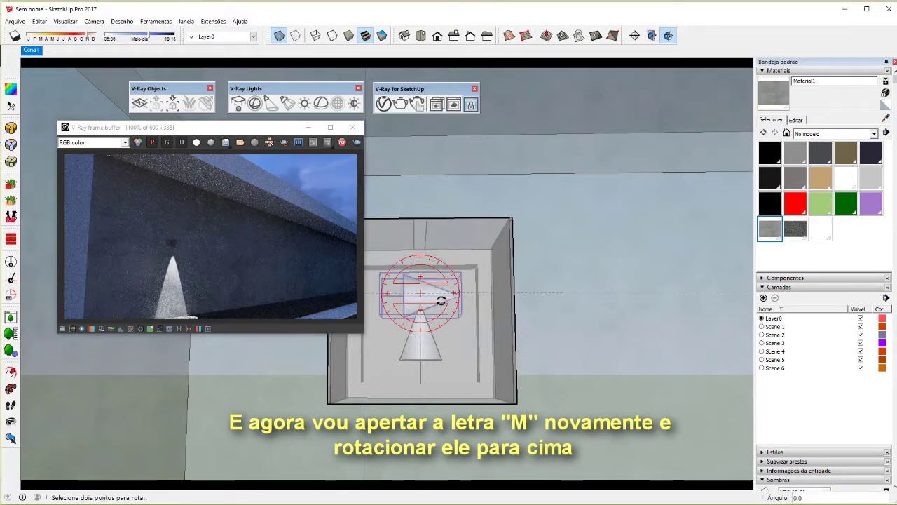
left_click(423, 335)
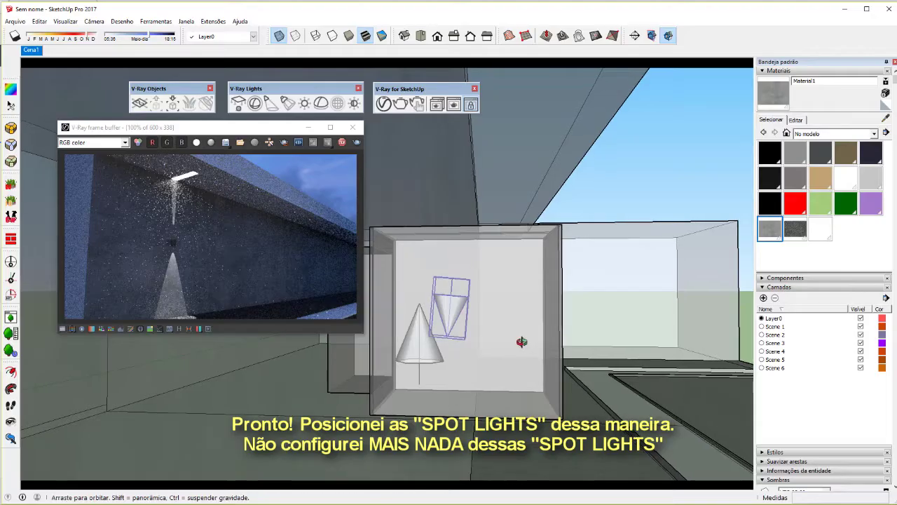
mouse_move(522, 341)
middle_mouse_down()
mouse_move(377, 303)
mouse_move(404, 319)
mouse_move(405, 257)
middle_mouse_up()
Confirm the spot light intensity of 300 and expand its Angles settings
scroll(405, 321, "down", 2)
key("space")
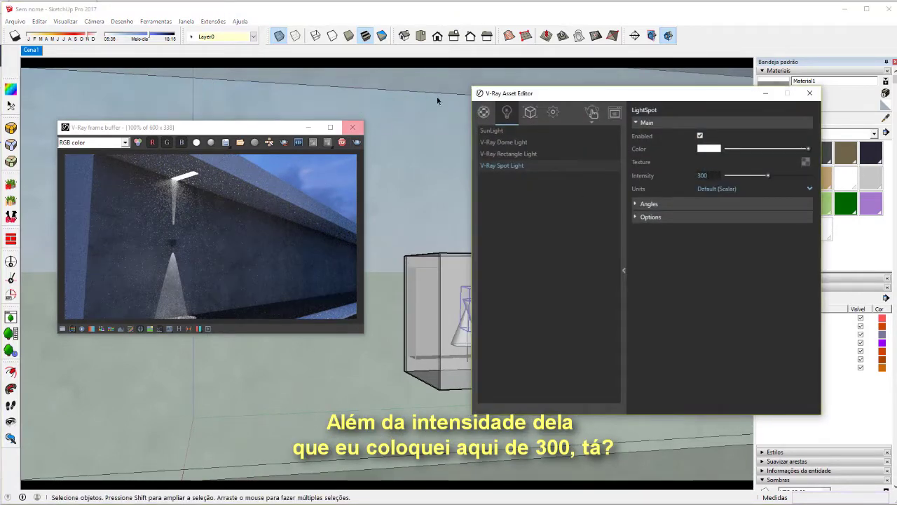
left_click_drag(499, 96, 447, 96)
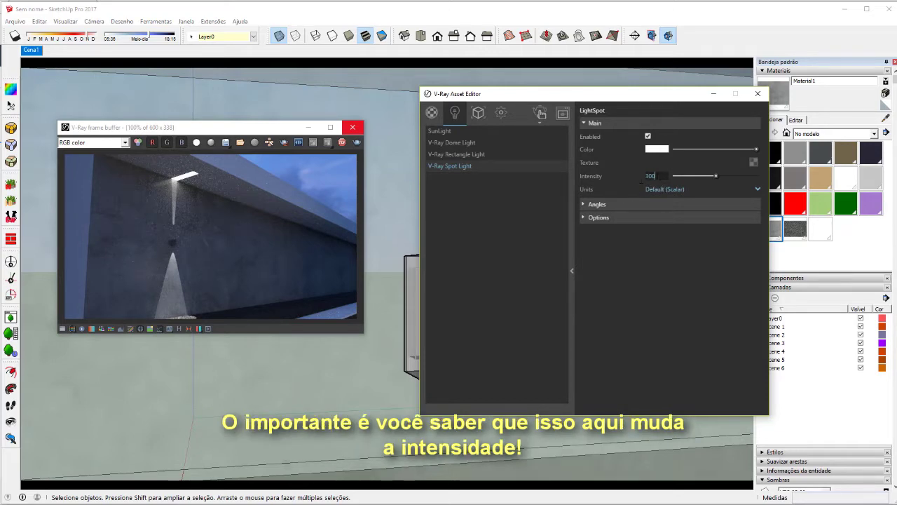
key("Return")
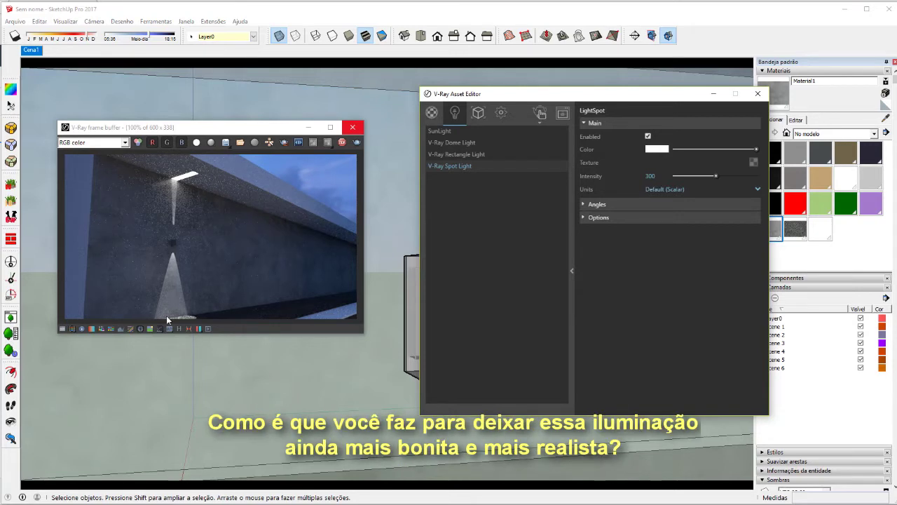
left_click(607, 205)
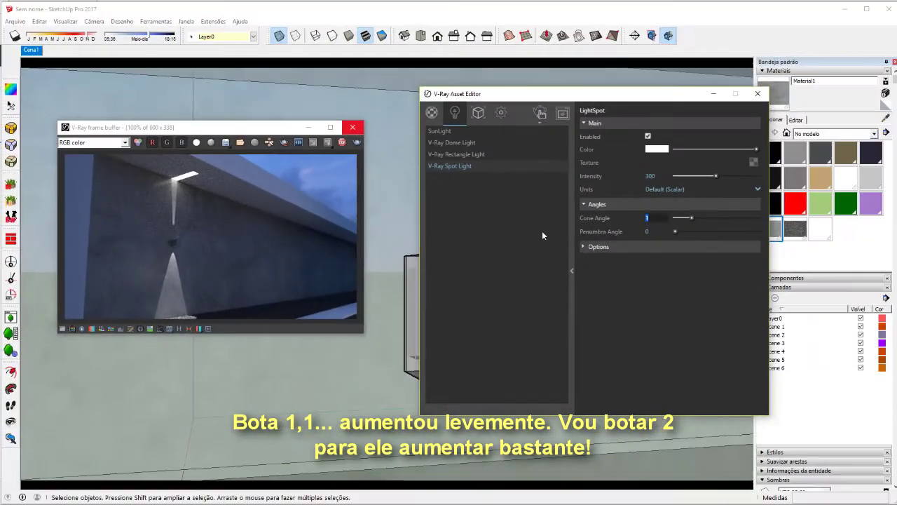
Try cone angle 2, return it to 1, and set penumbra angle to 1
left_click(614, 219)
type("2")
key("Return")
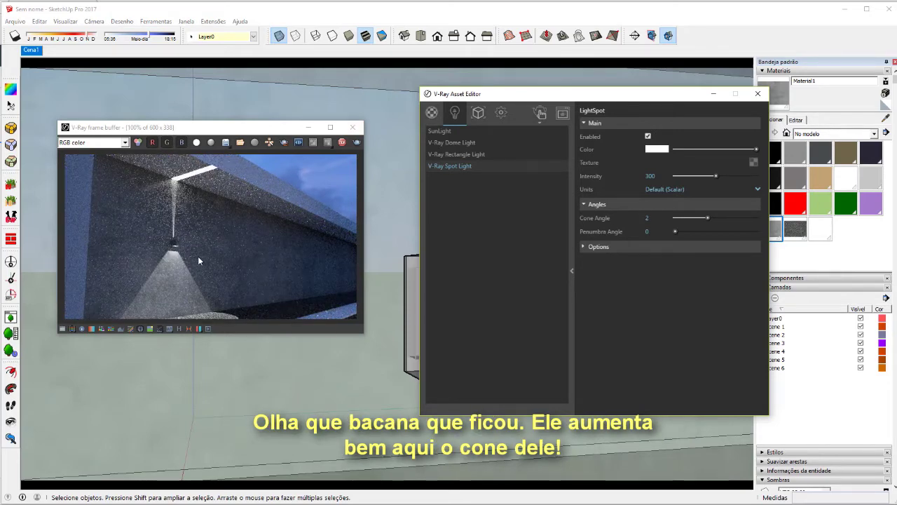
double_click(643, 219)
type("1")
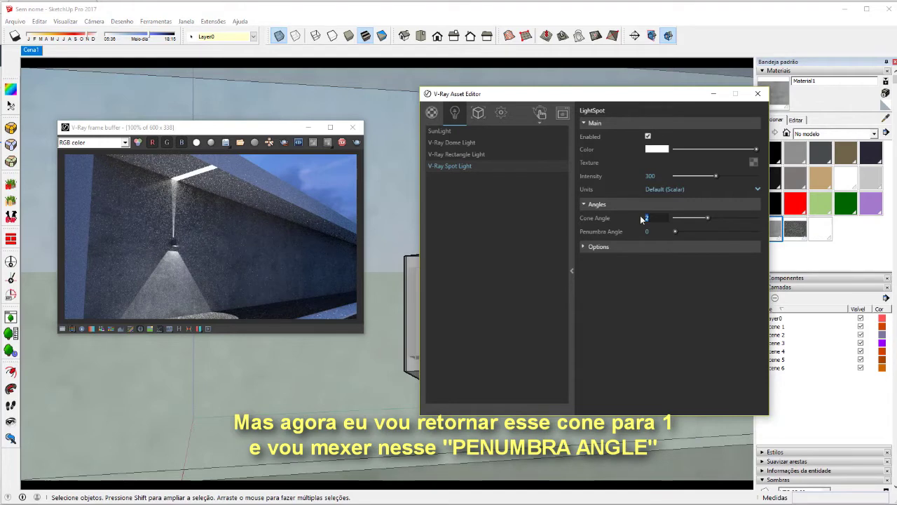
key("Return")
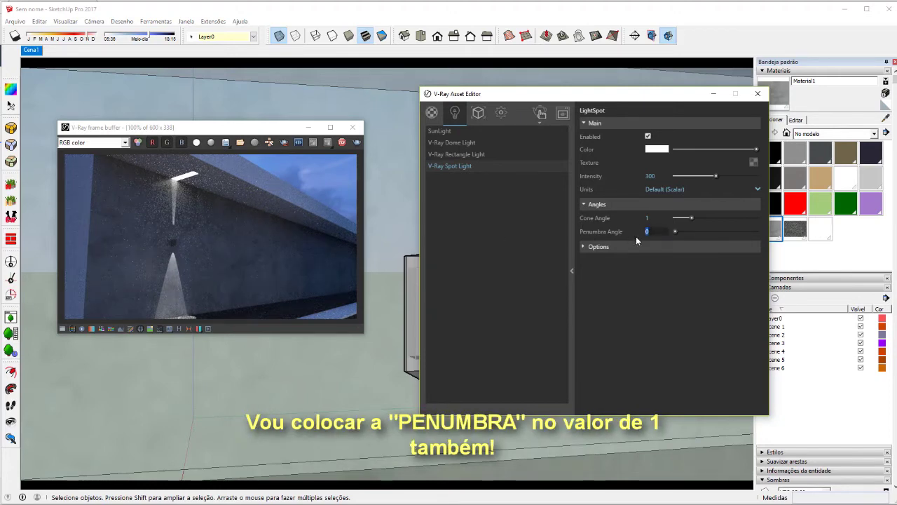
type("1")
key("Return")
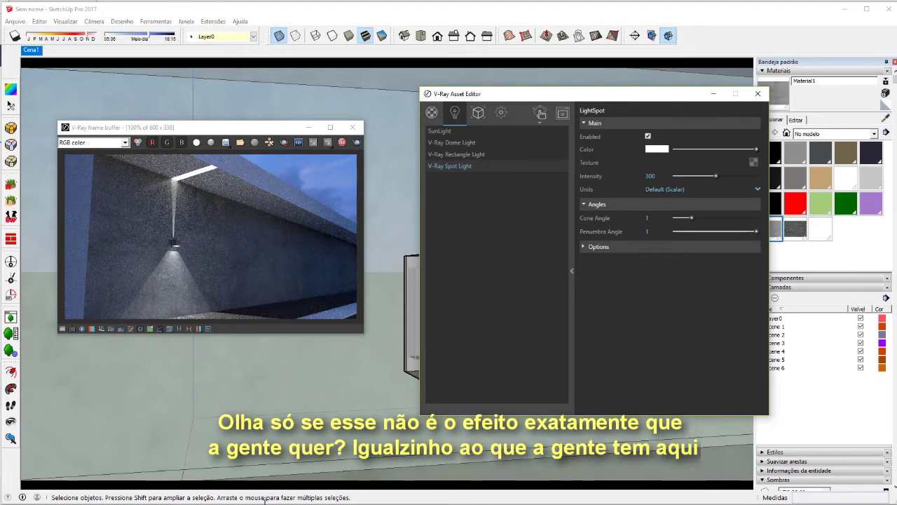
Check the lit-wall reference photo, then switch the spot light's decay to Inverse
left_click(265, 473)
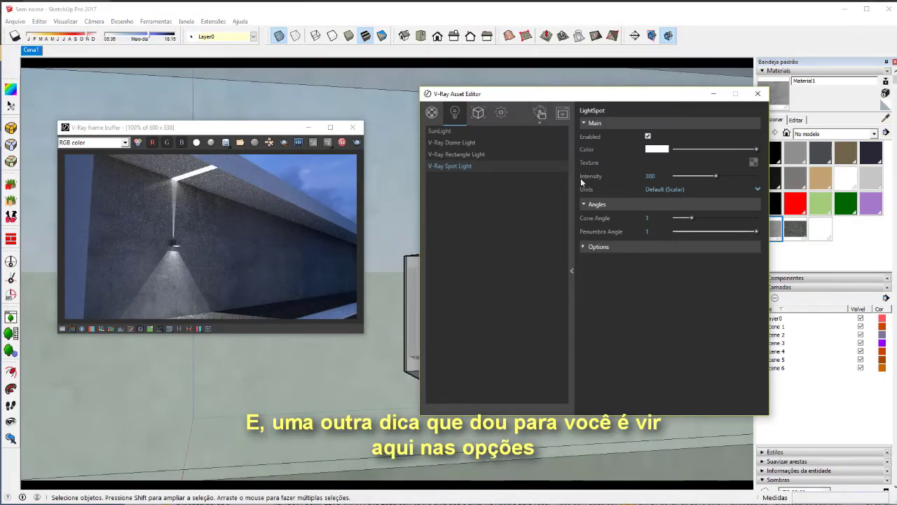
left_click(599, 247)
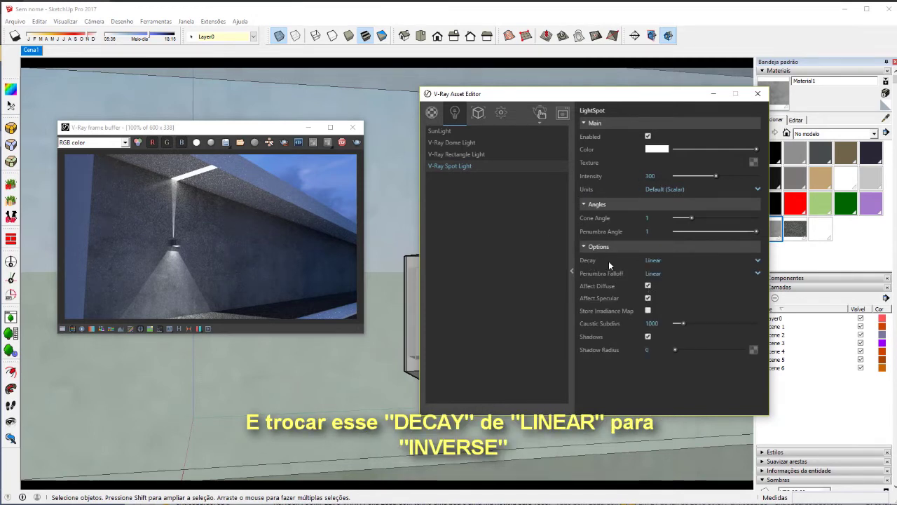
left_click(646, 260)
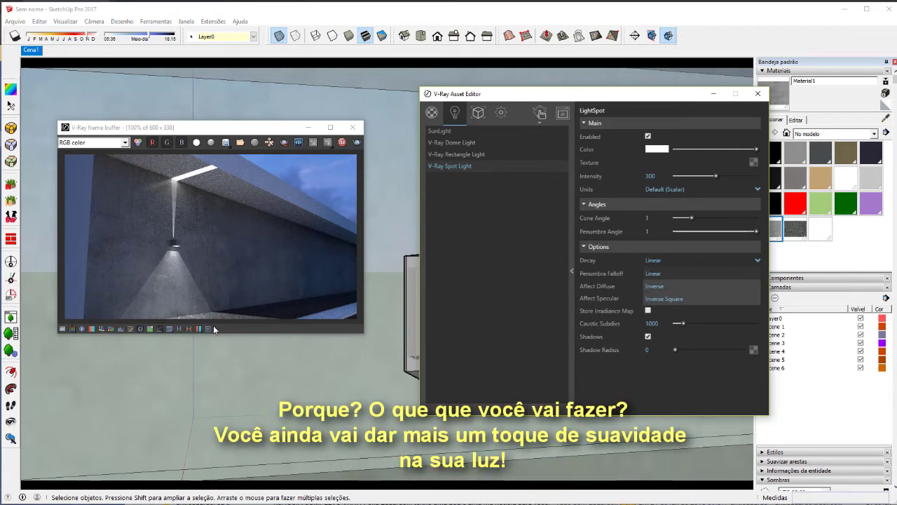
left_click(672, 286)
left_click(647, 178)
type("5000")
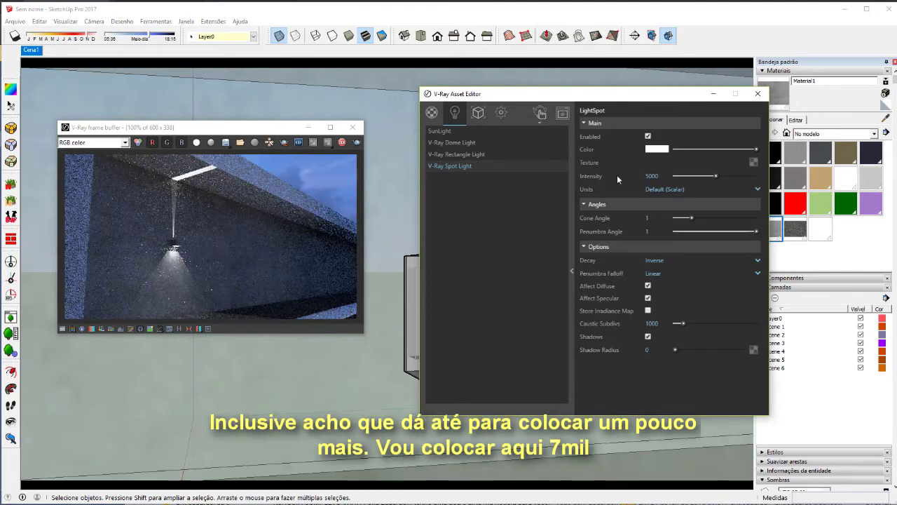
Raise the spot light intensity to 7000
double_click(652, 176)
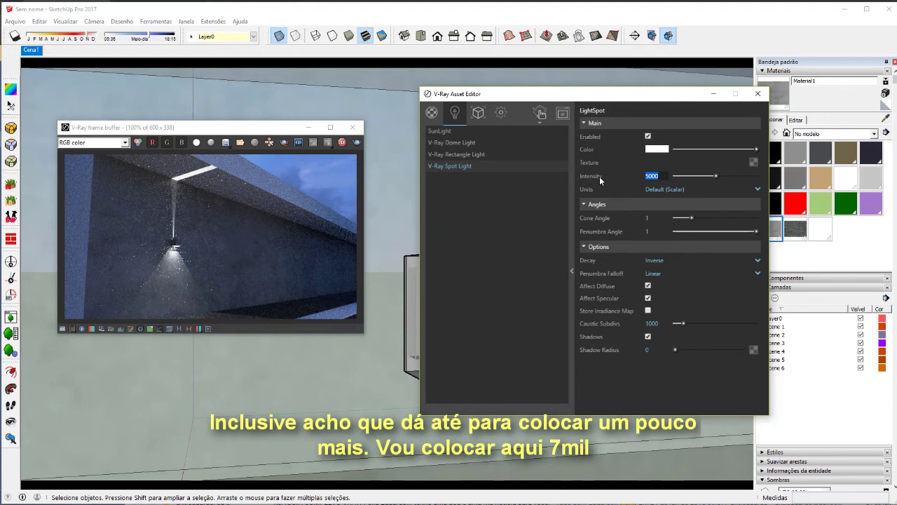
type("7000")
key("Return")
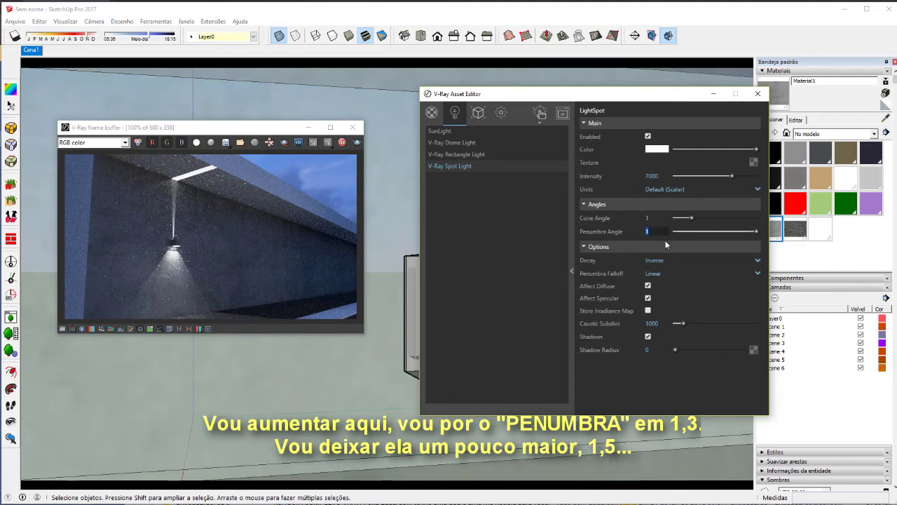
Set the penumbra angle to 1,3, then widen it to 1,5
type("1,3")
key("Return")
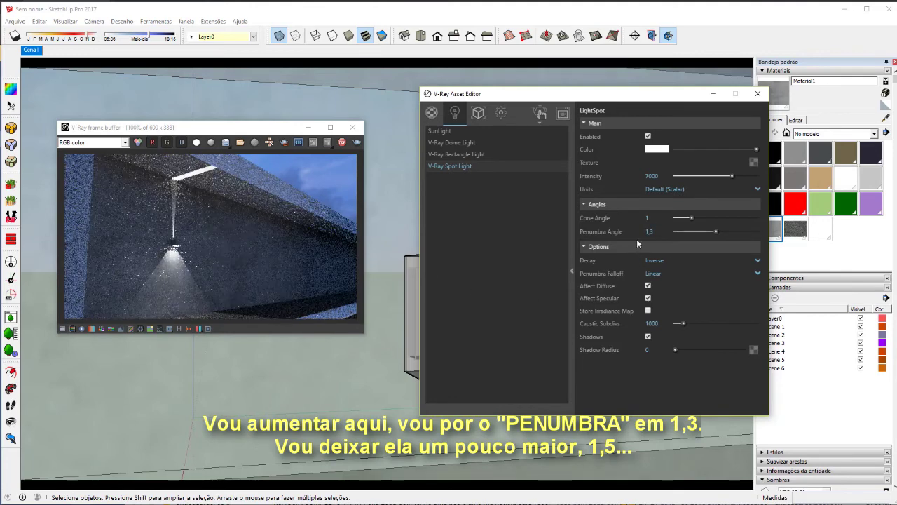
double_click(650, 234)
type("1,5")
key("Return")
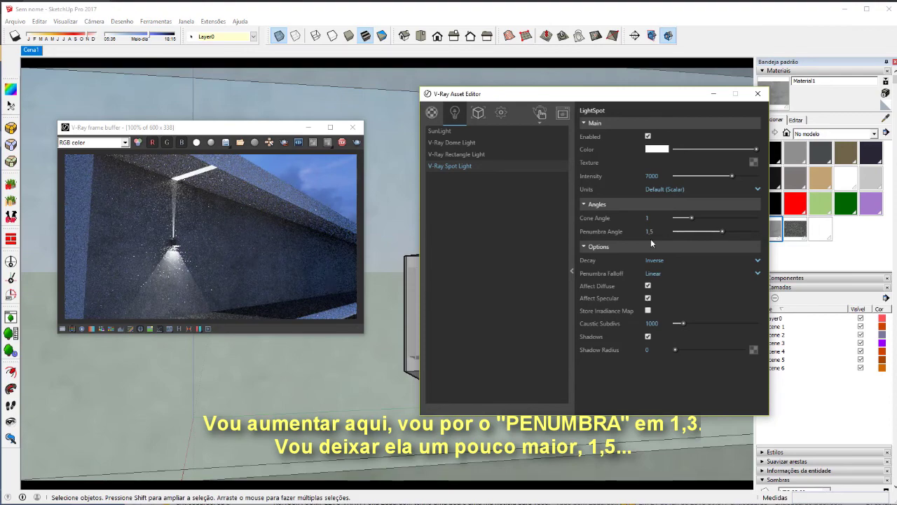
left_click(186, 214)
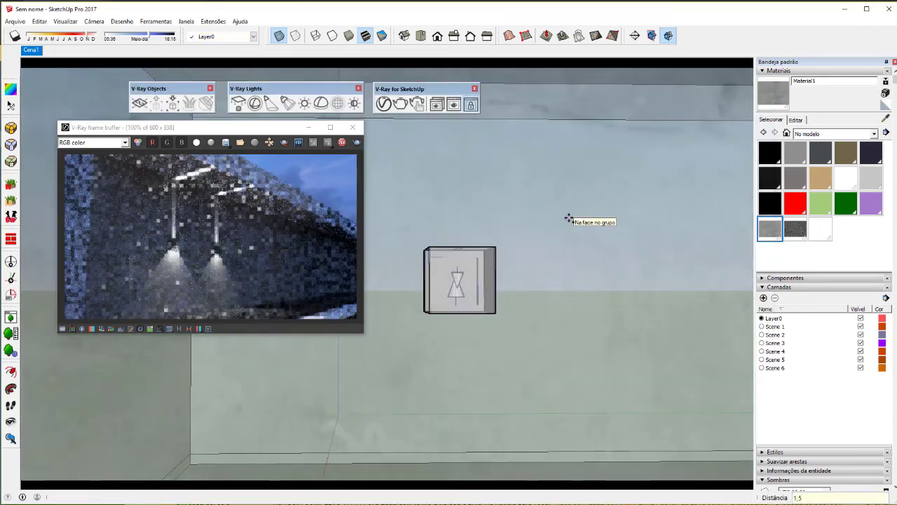